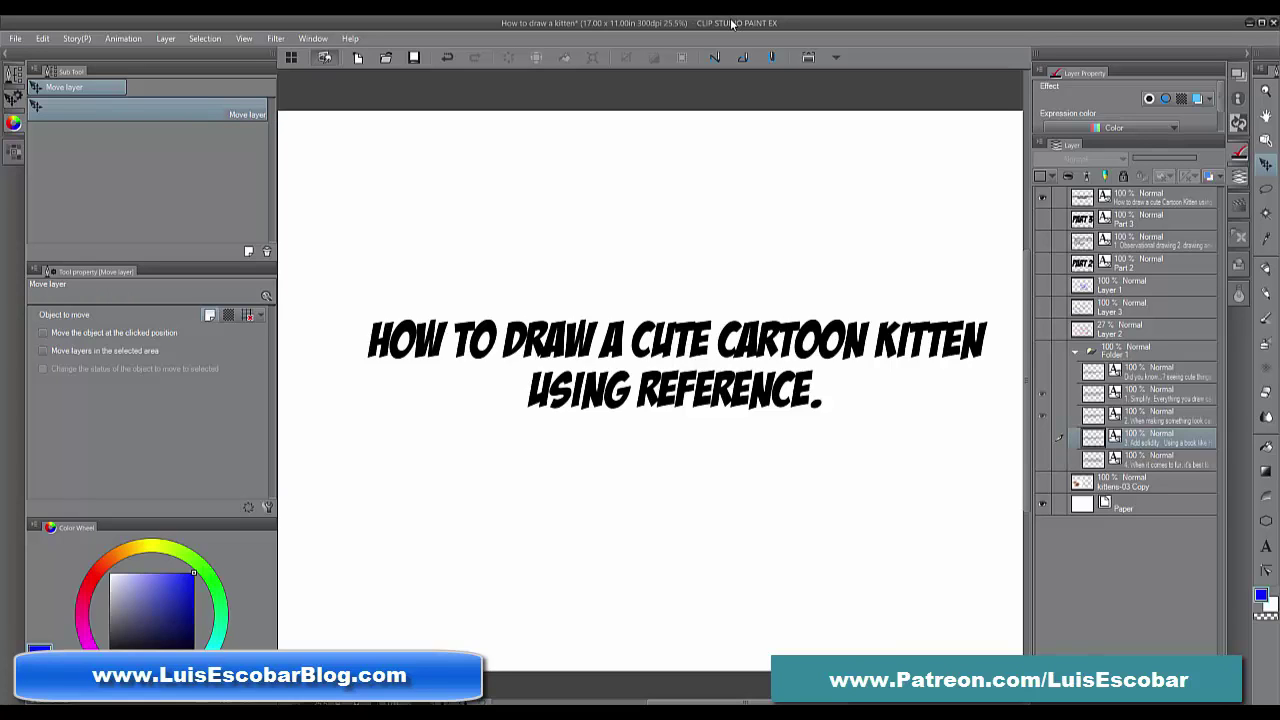
# Show the Part 3 and tips Folder 1 layers, hide the title layer, and reveal kittens-03 Copy.
pyautogui.click(1043, 219)
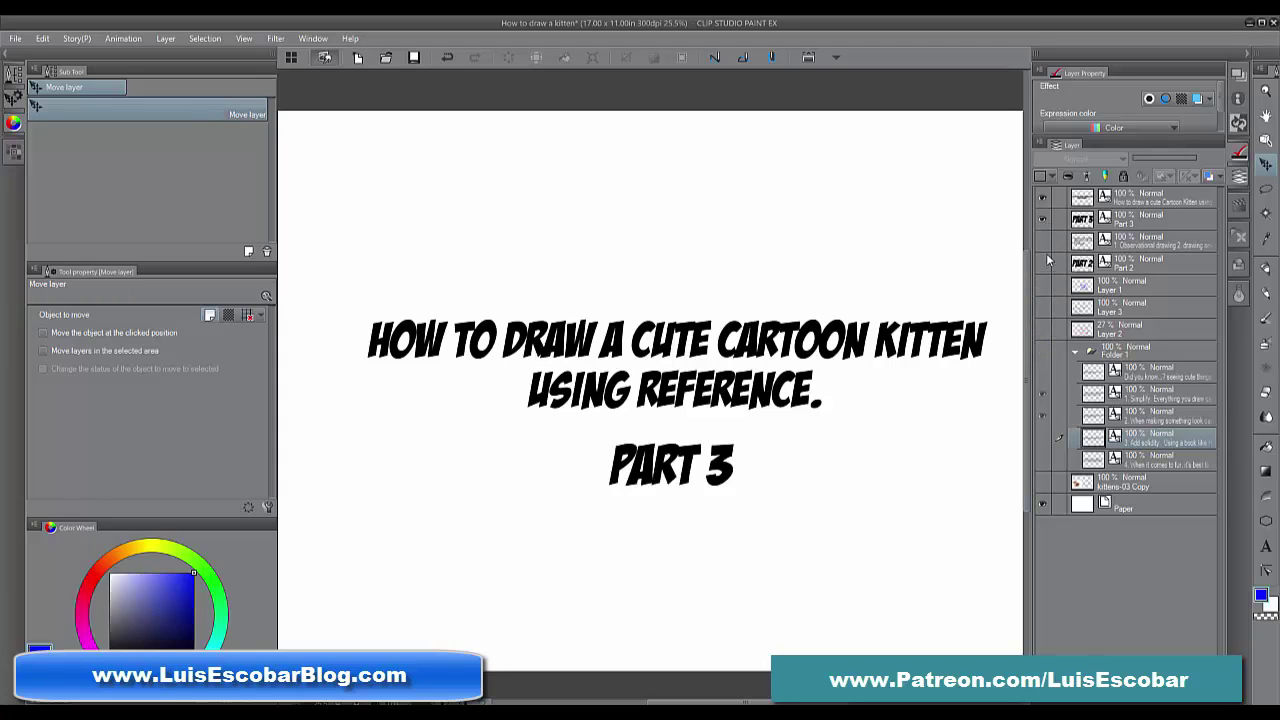
pyautogui.click(1043, 351)
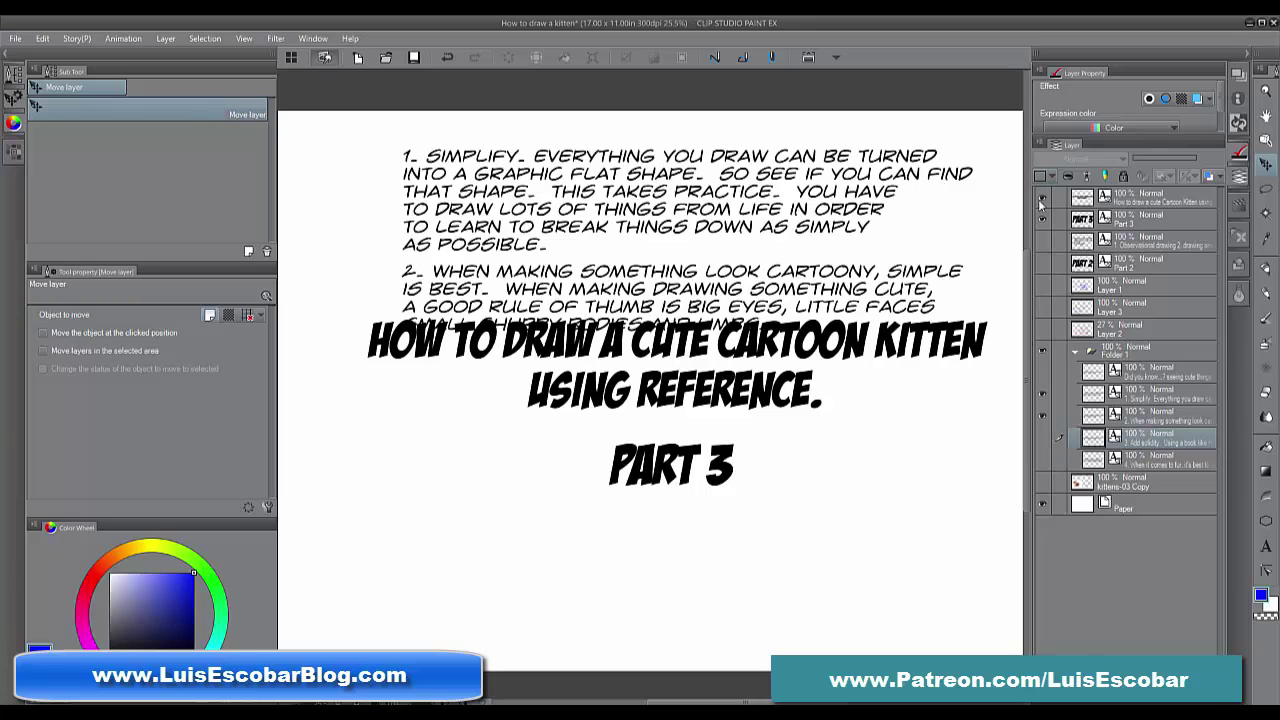
pyautogui.click(1043, 219)
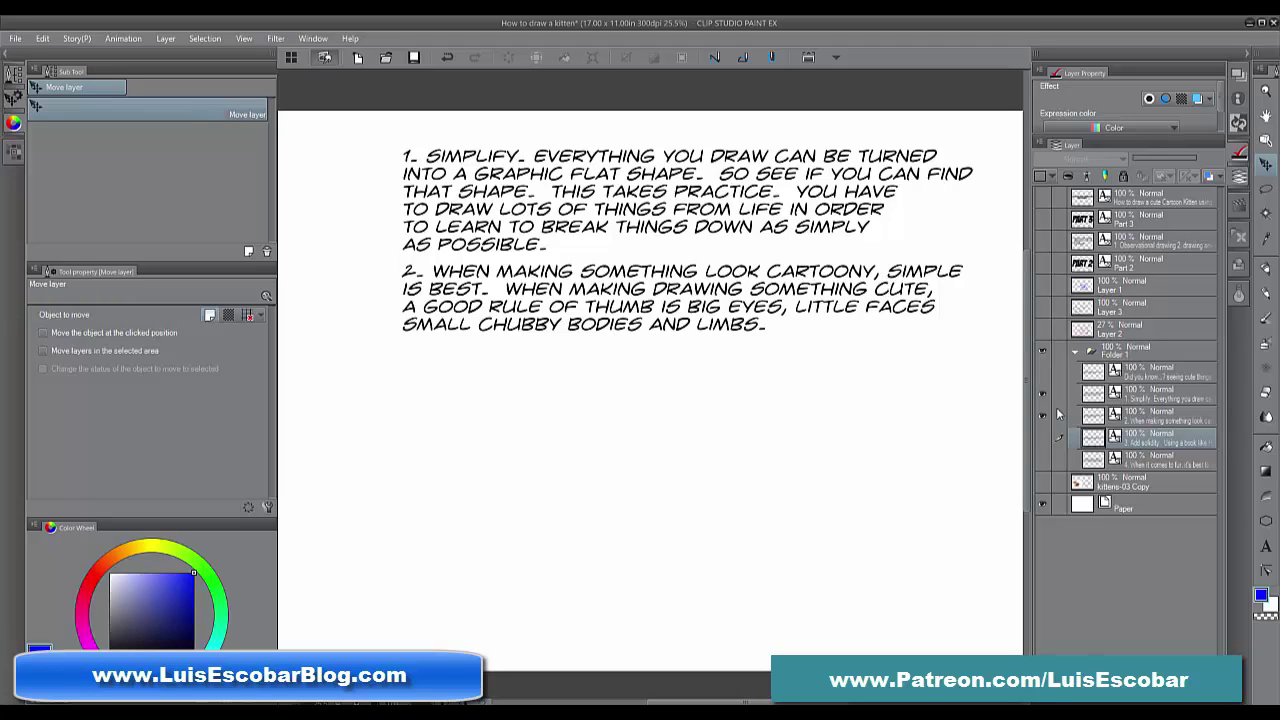
pyautogui.click(1043, 481)
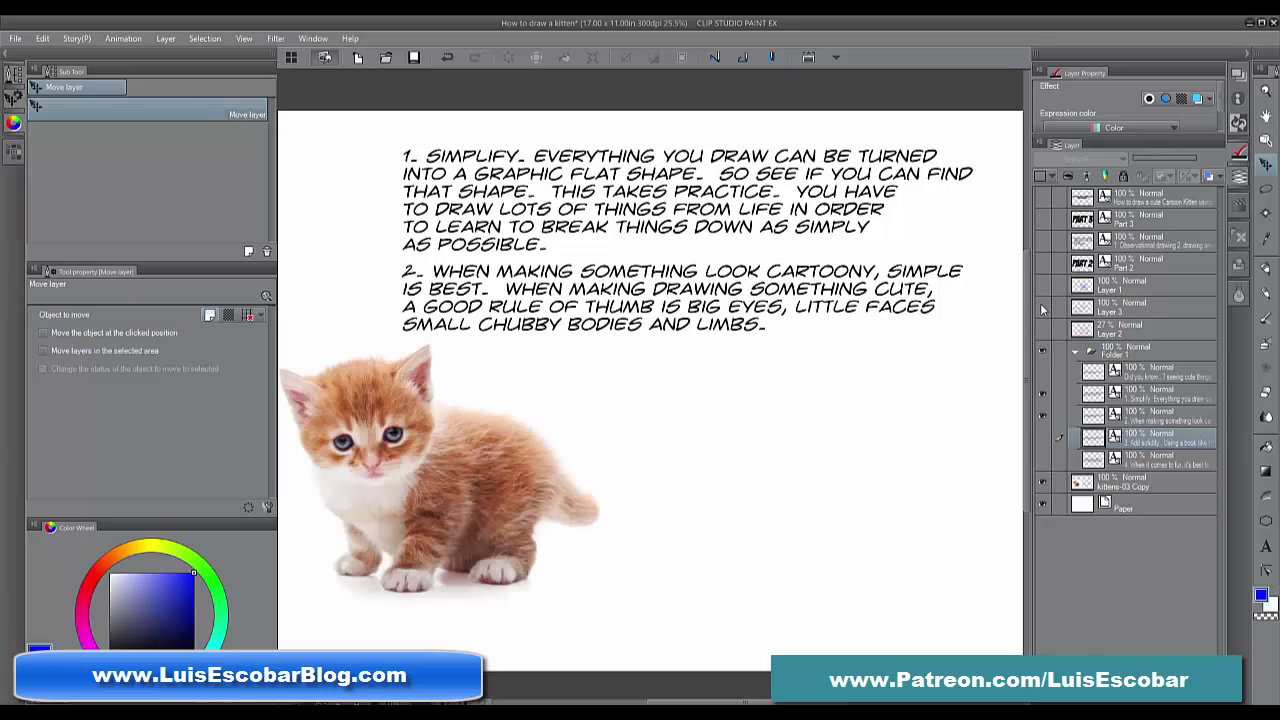
# Make Layer 1's blue cartoon kitten sketch visible and shift the canvas view slightly.
pyautogui.click(1043, 285)
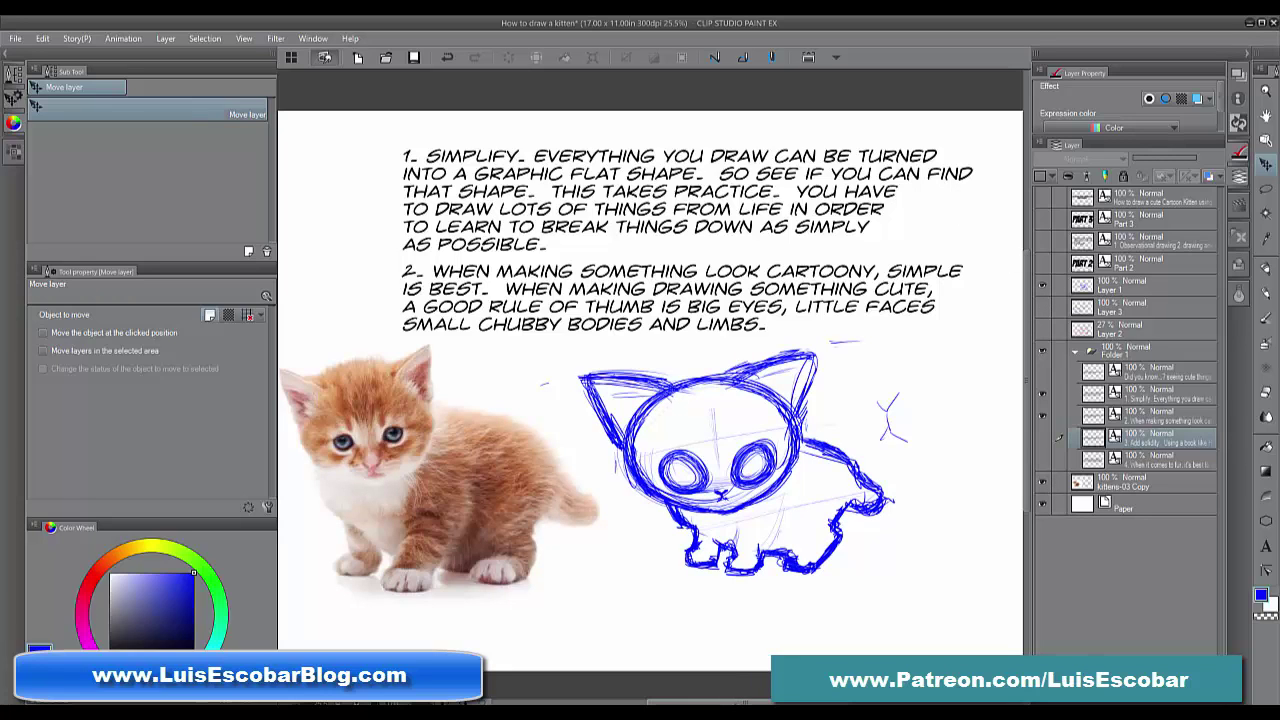
pyautogui.moveTo(737, 703); pyautogui.dragTo(684, 628)
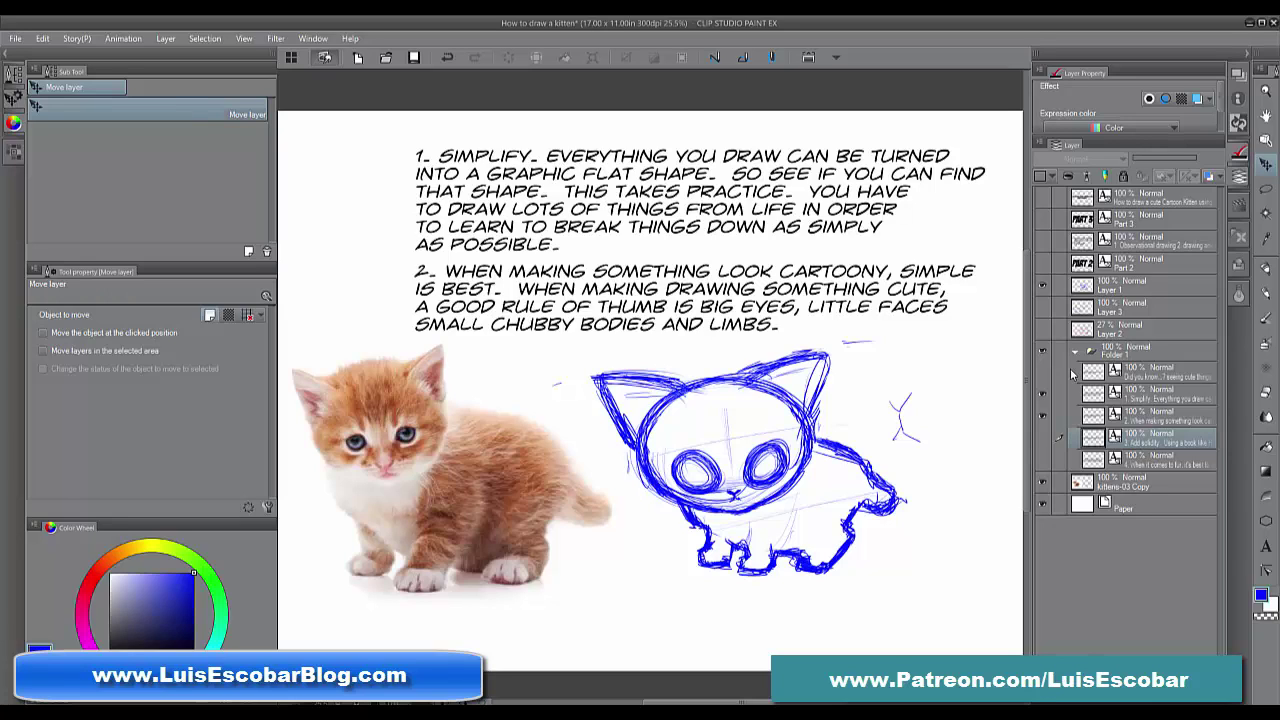
# Hide tips 1 and 2, show the '3. Add solidity' tip, and move it slightly higher.
pyautogui.click(1043, 396)
pyautogui.click(1043, 418)
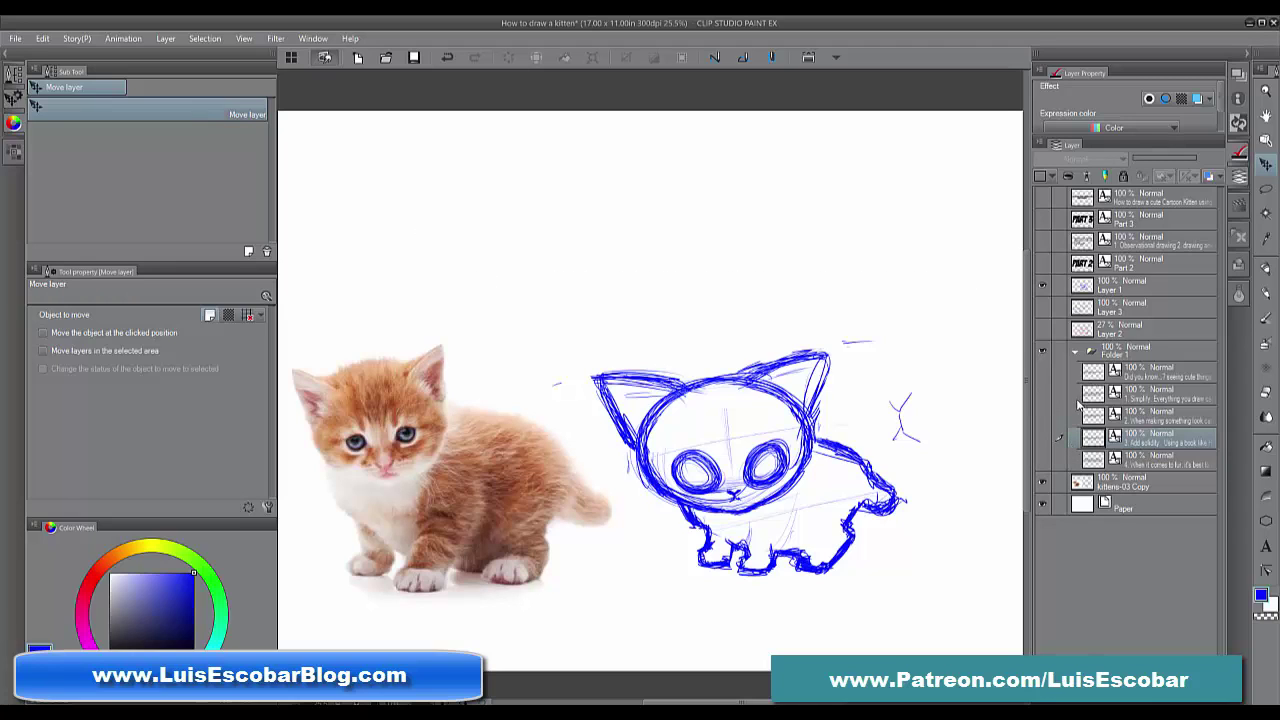
pyautogui.click(1044, 415)
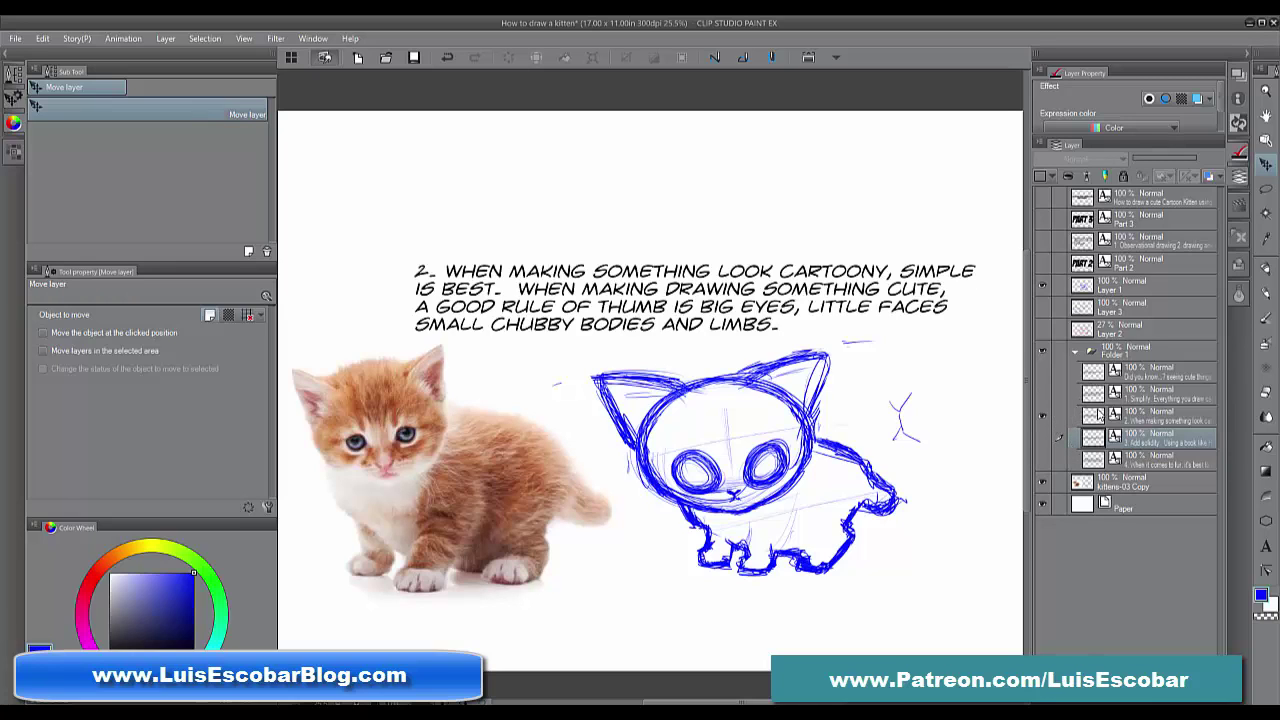
pyautogui.click(1044, 415)
pyautogui.click(1043, 437)
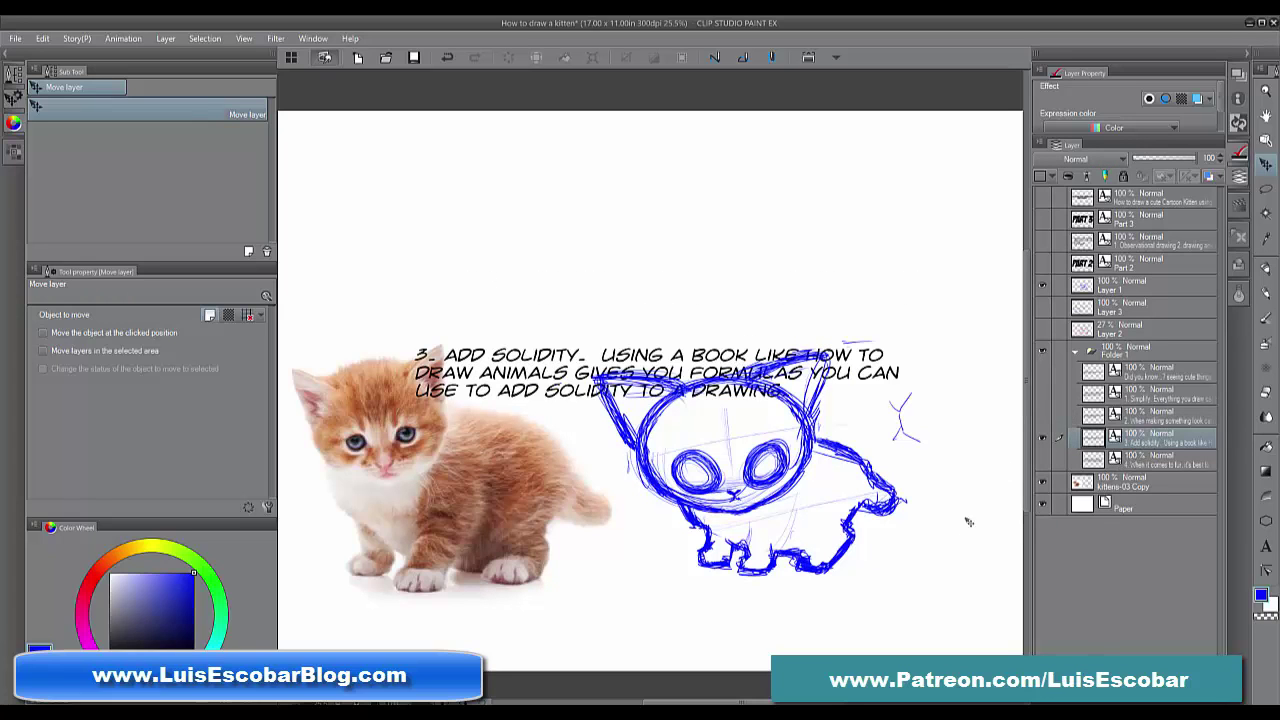
pyautogui.moveTo(957, 549); pyautogui.dragTo(950, 464)
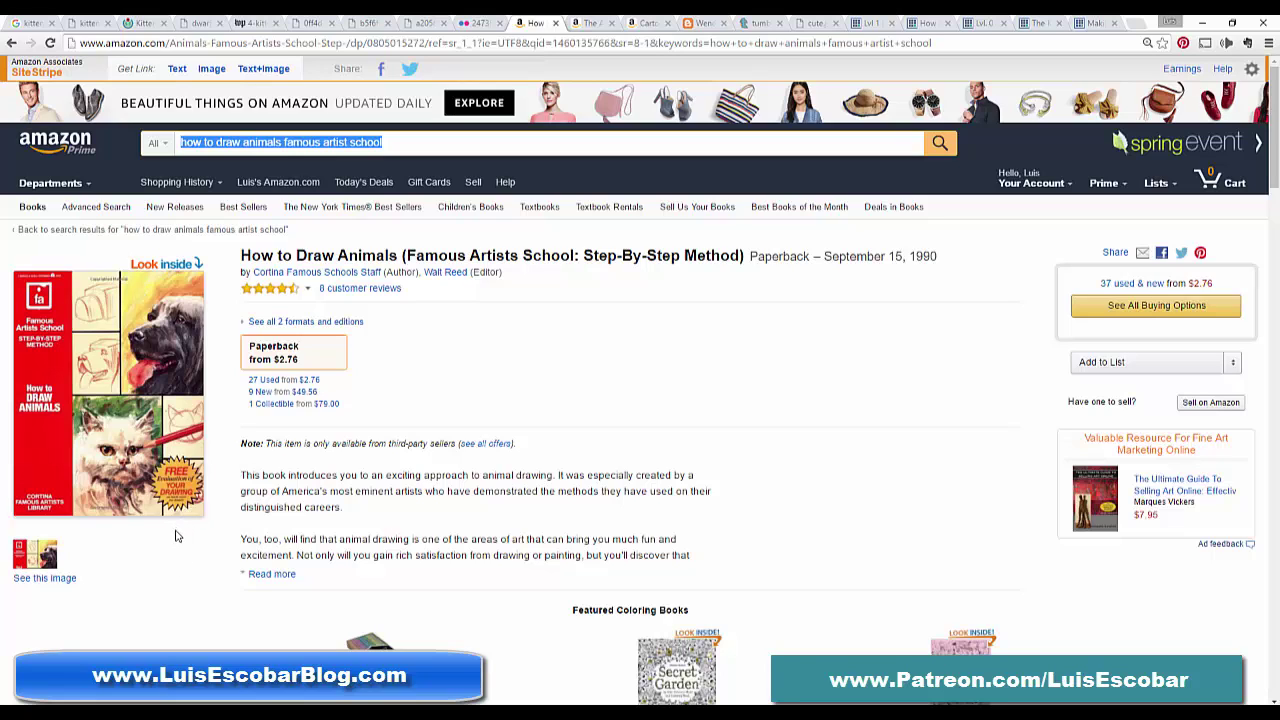
# Deselect the search box and open Look Inside for How to Draw Animals.
pyautogui.moveTo(175, 505)
pyautogui.click(442, 392)
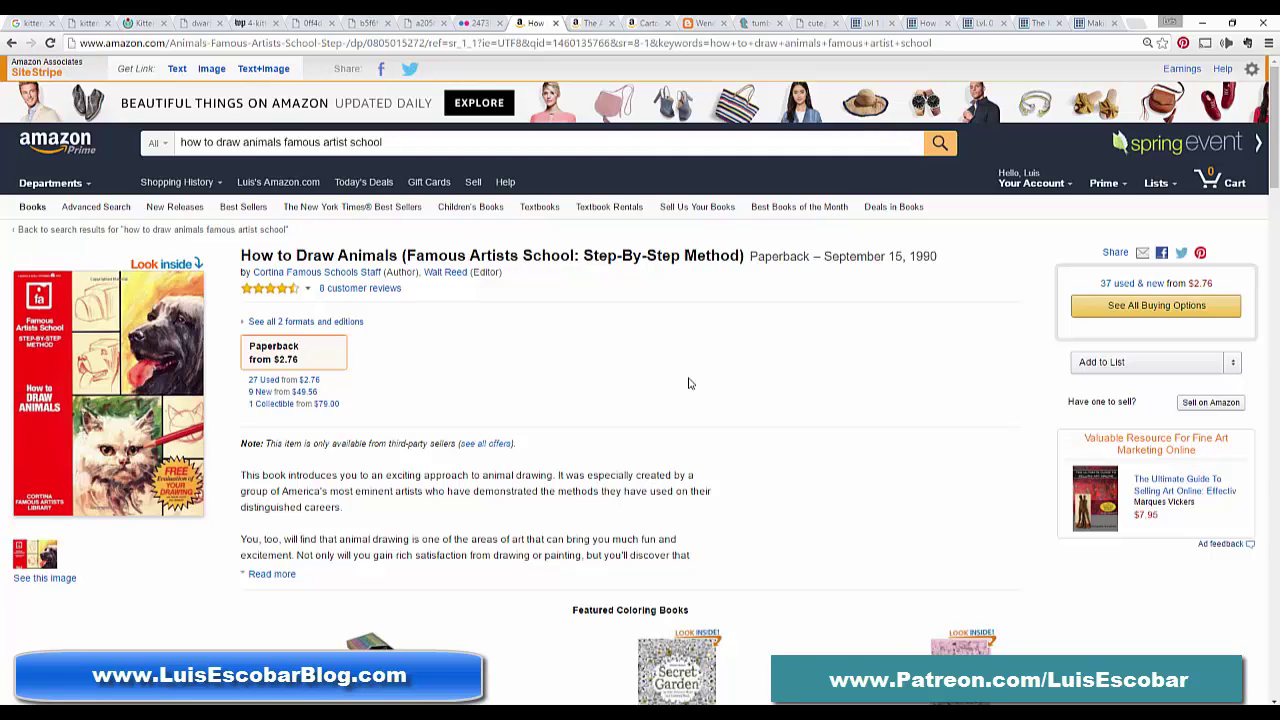
pyautogui.click(120, 404)
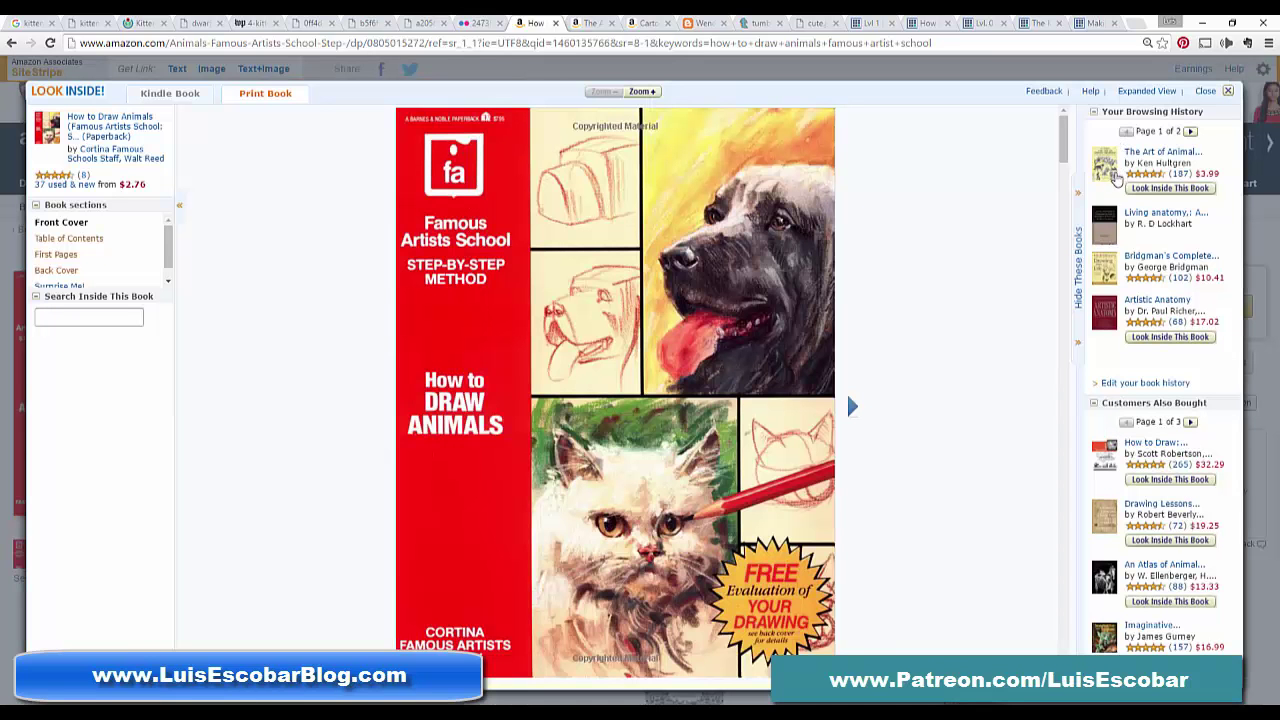
# Page through the How to Draw Animals preview to its back cover, then close the viewer.
pyautogui.click(851, 407)
pyautogui.click(851, 407)
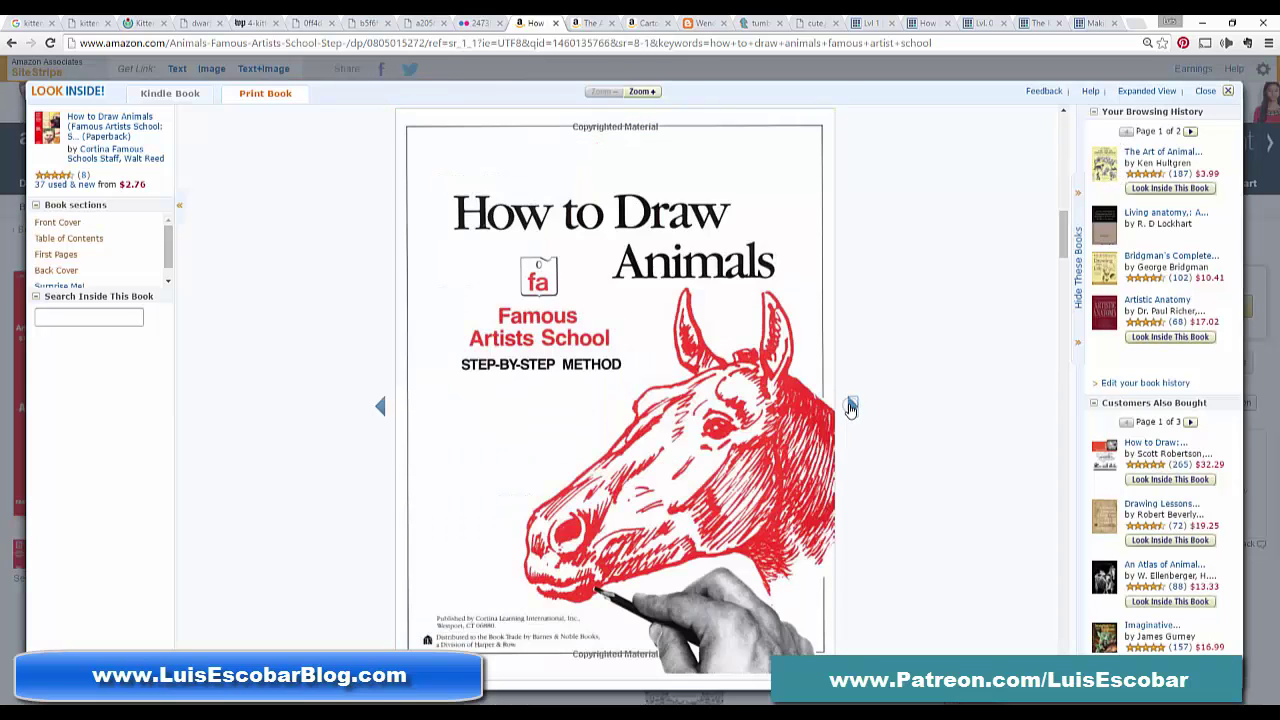
pyautogui.click(851, 407)
pyautogui.click(851, 407)
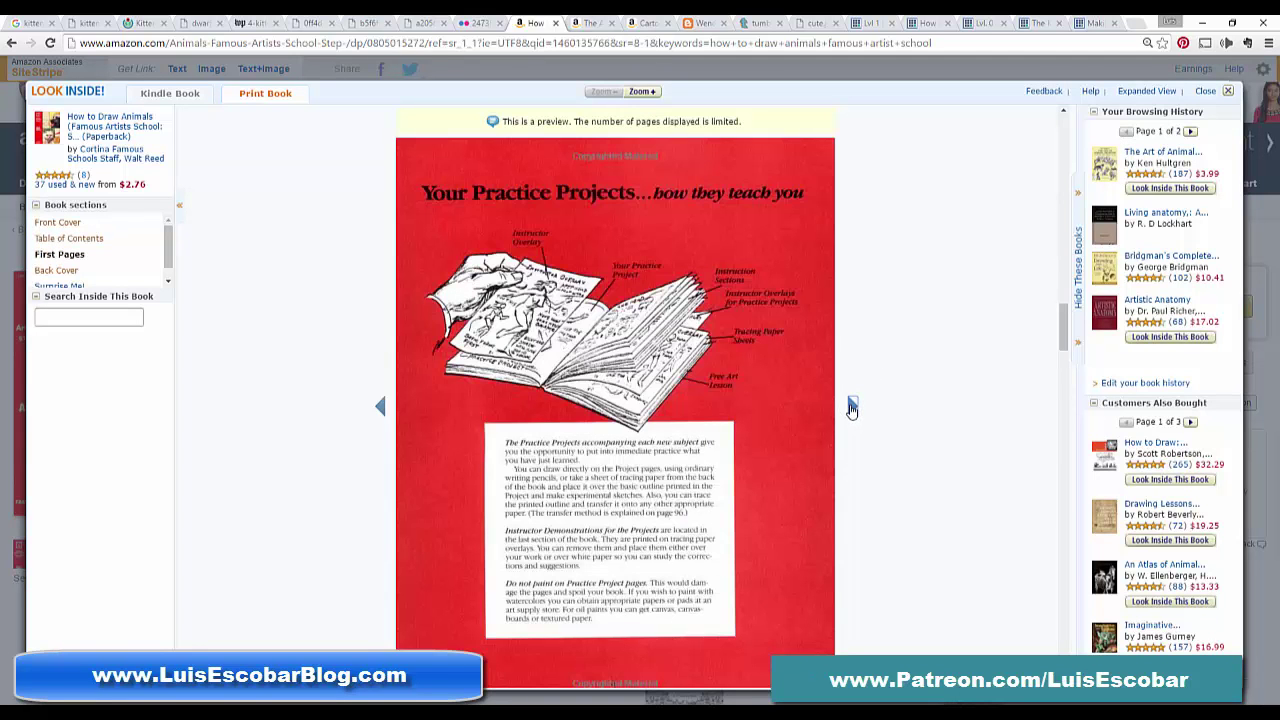
pyautogui.click(852, 407)
pyautogui.click(852, 407)
pyautogui.click(852, 408)
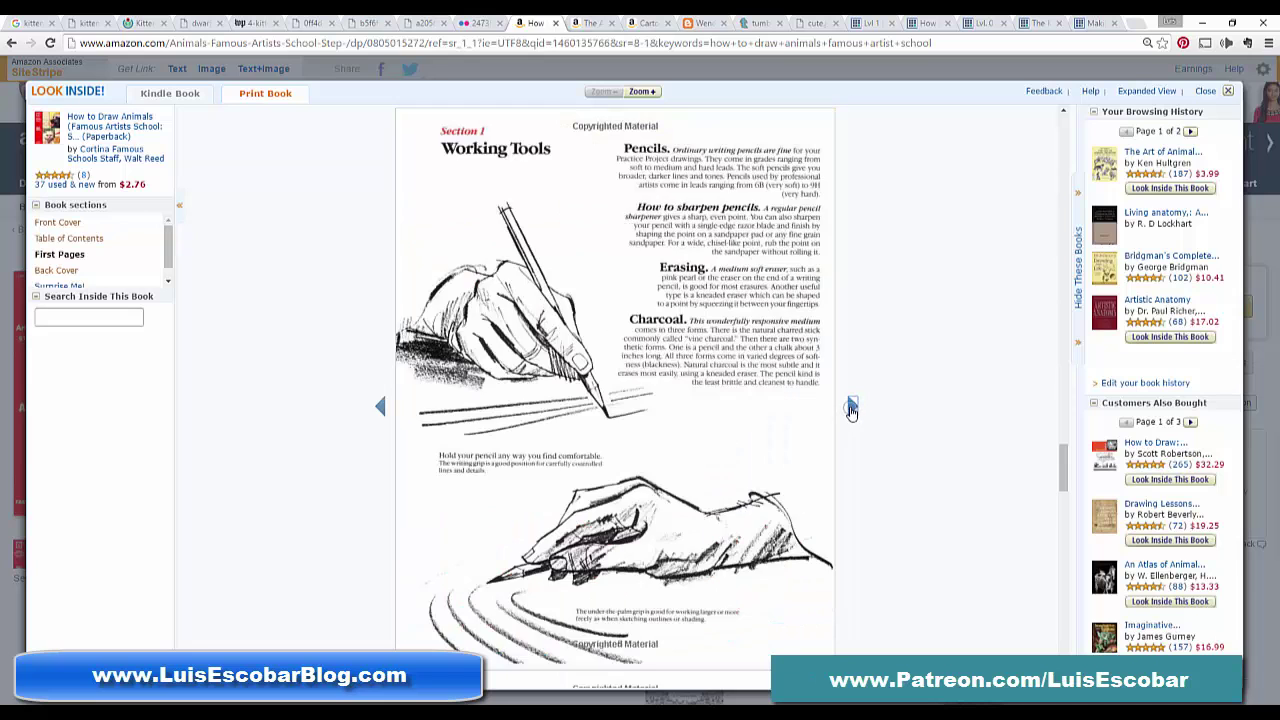
pyautogui.click(851, 408)
pyautogui.click(851, 408)
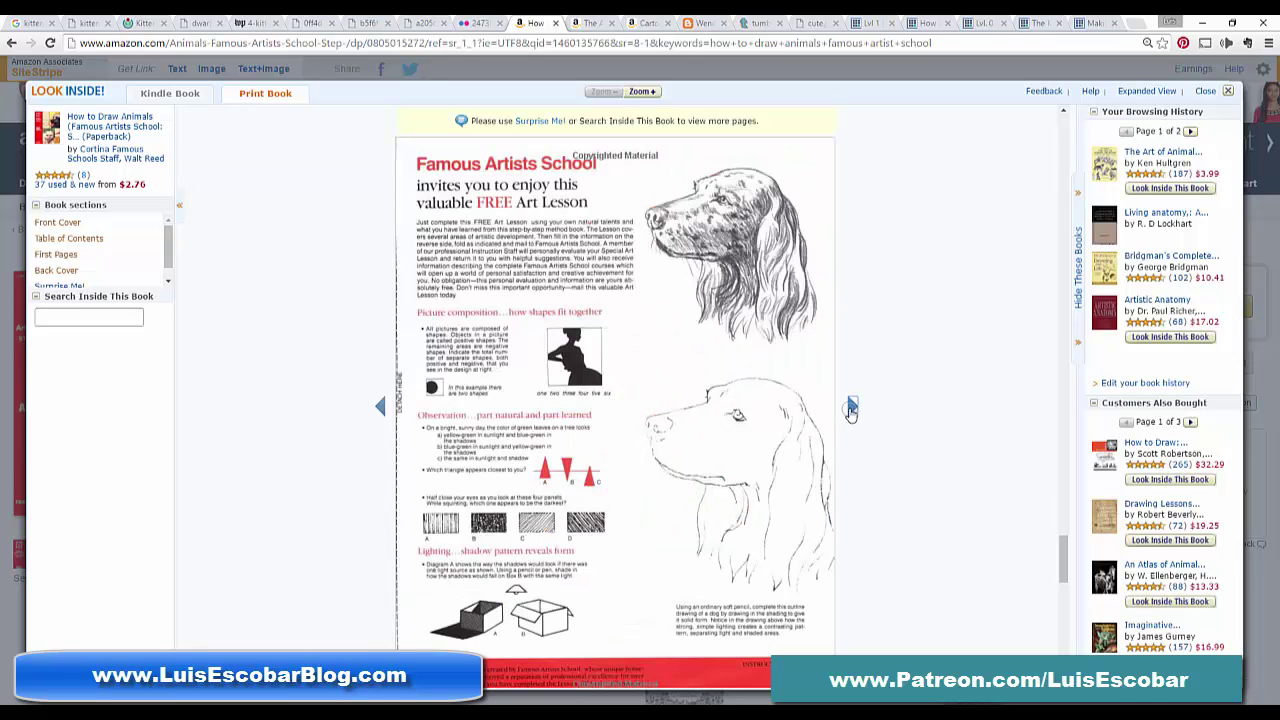
pyautogui.click(851, 408)
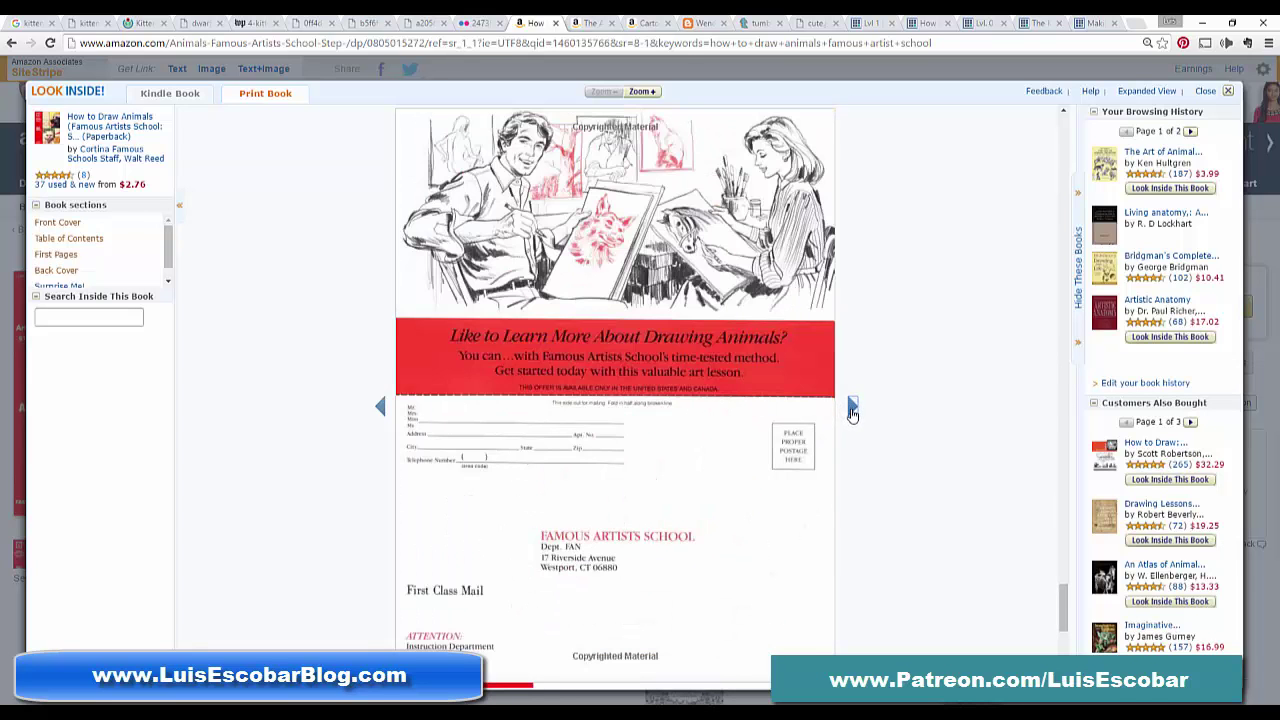
pyautogui.click(851, 408)
pyautogui.click(1228, 93)
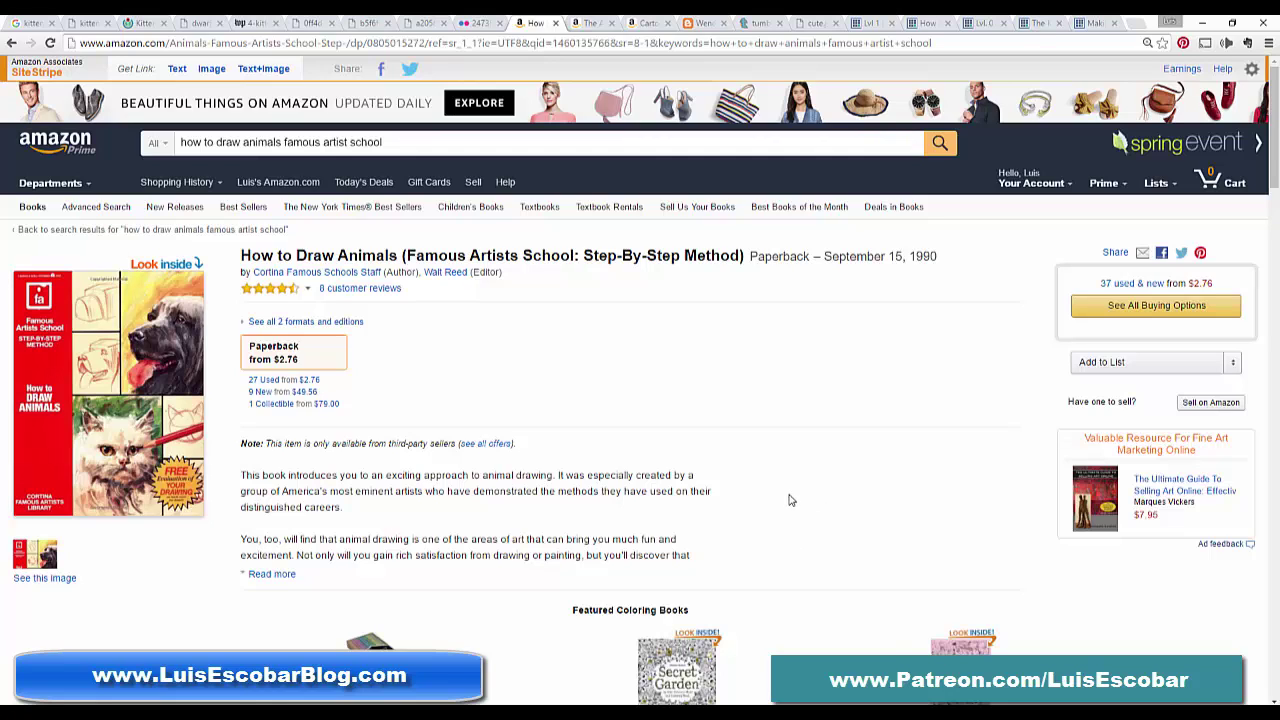
# Switch to The Art of Animal Drawing product page and launch its Look Inside preview.
pyautogui.moveTo(150, 450)
pyautogui.moveTo(176, 318)
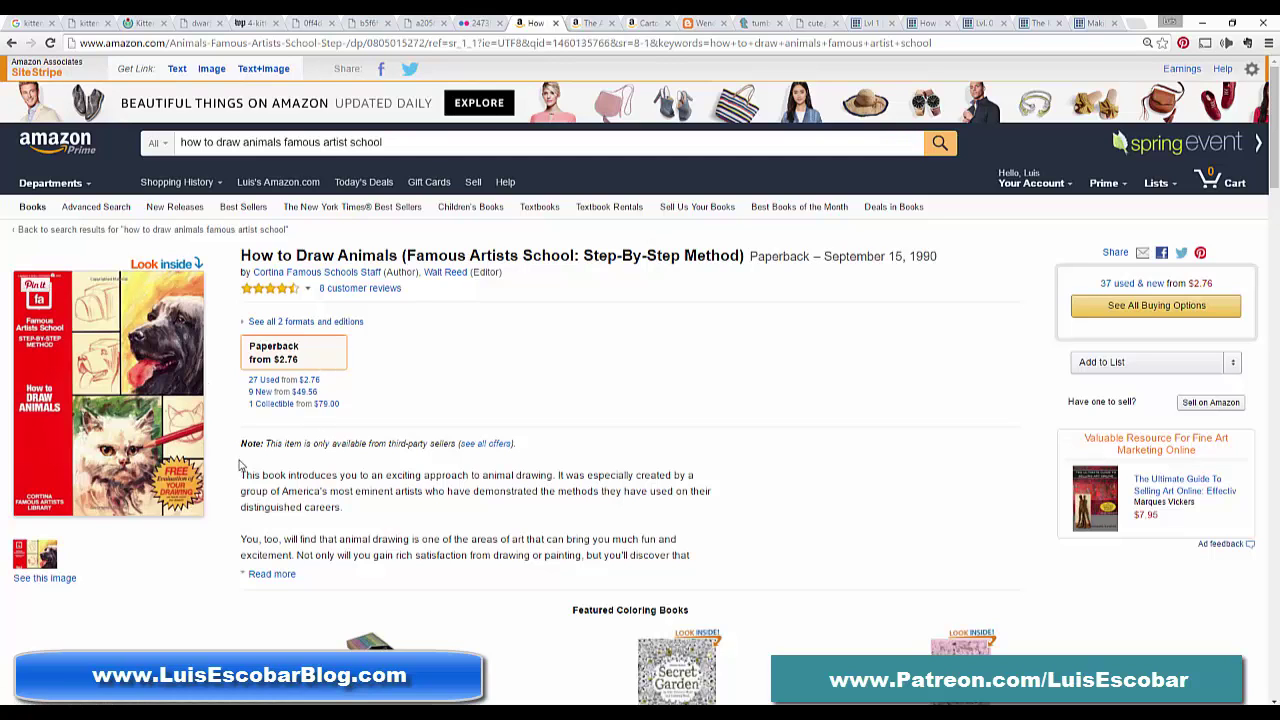
pyautogui.click(591, 23)
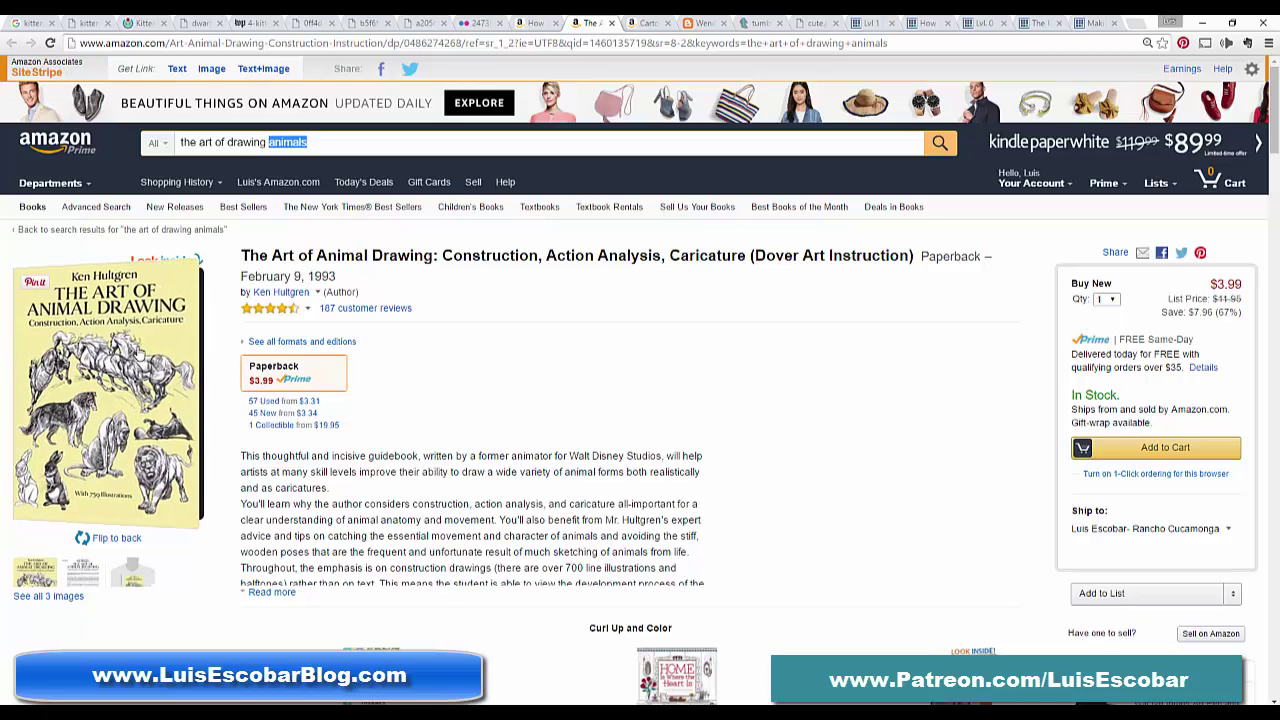
pyautogui.click(140, 352)
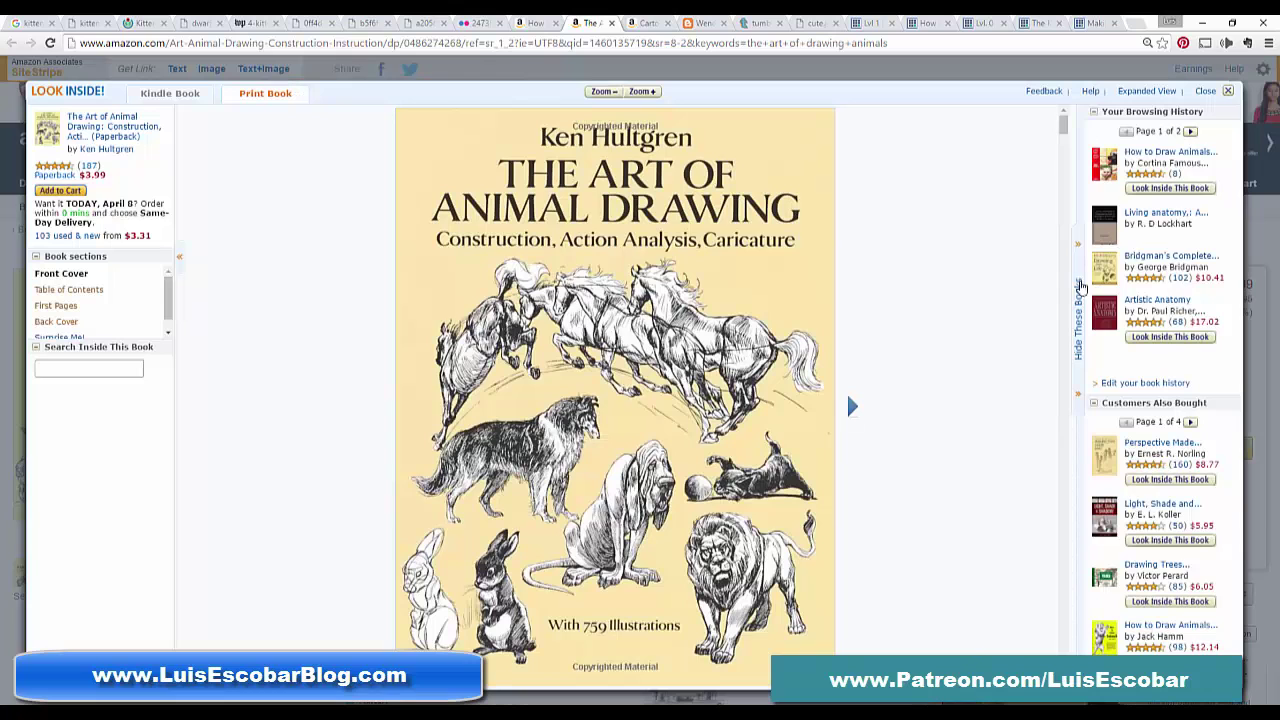
# Page from the cover through the Preface, Contents and Tips on Drawing Animals to the head drawings.
pyautogui.click(852, 406)
pyautogui.click(852, 406)
pyautogui.click(852, 406)
pyautogui.click(853, 408)
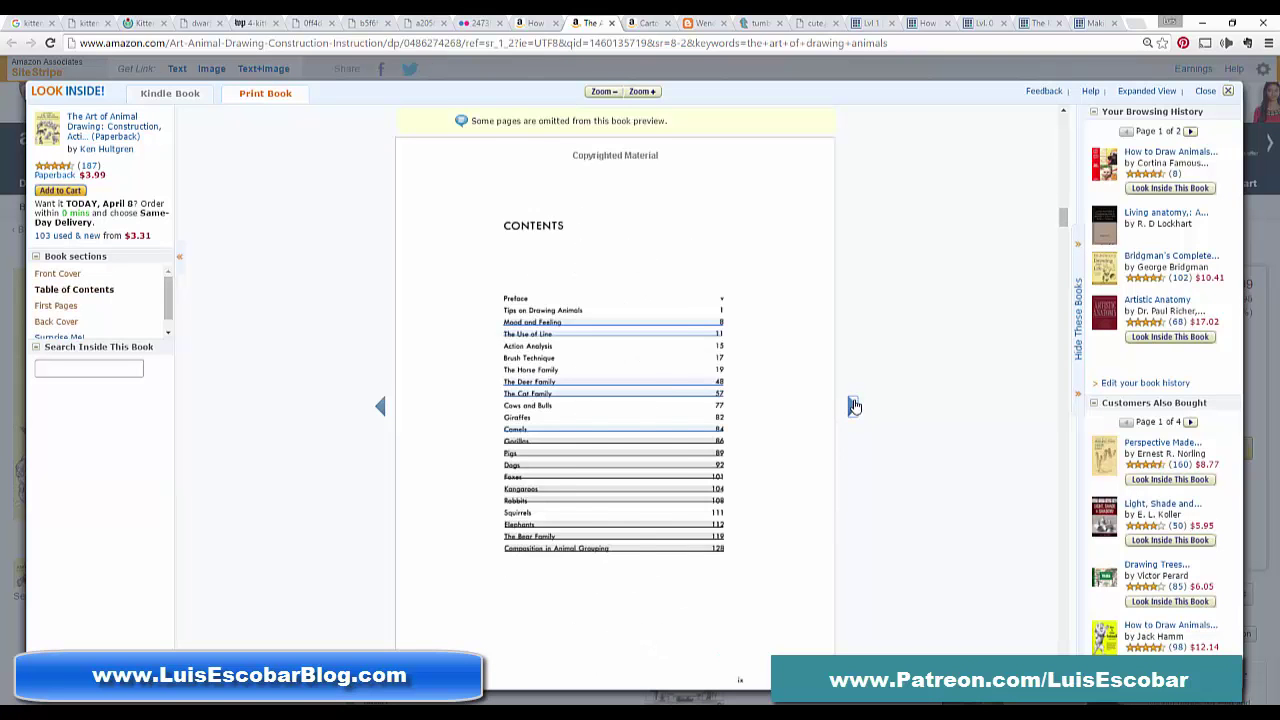
pyautogui.click(853, 408)
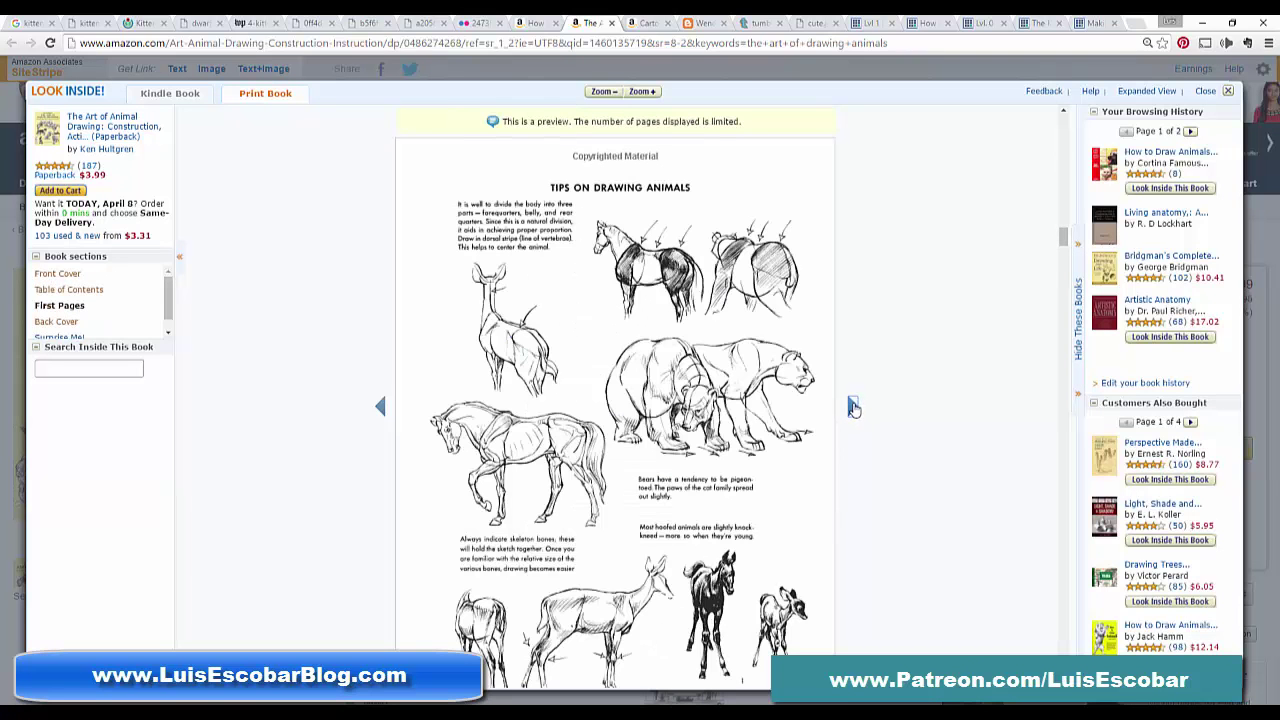
pyautogui.rightClick(1063, 241)
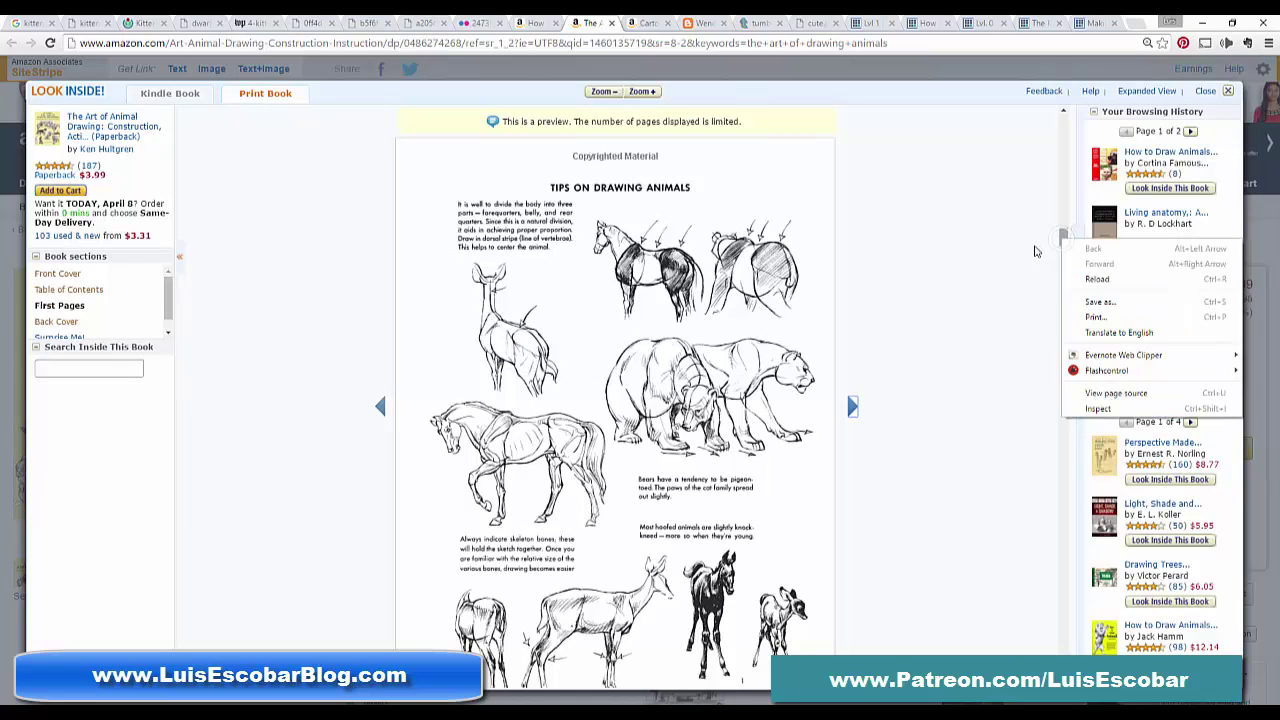
pyautogui.click(853, 408)
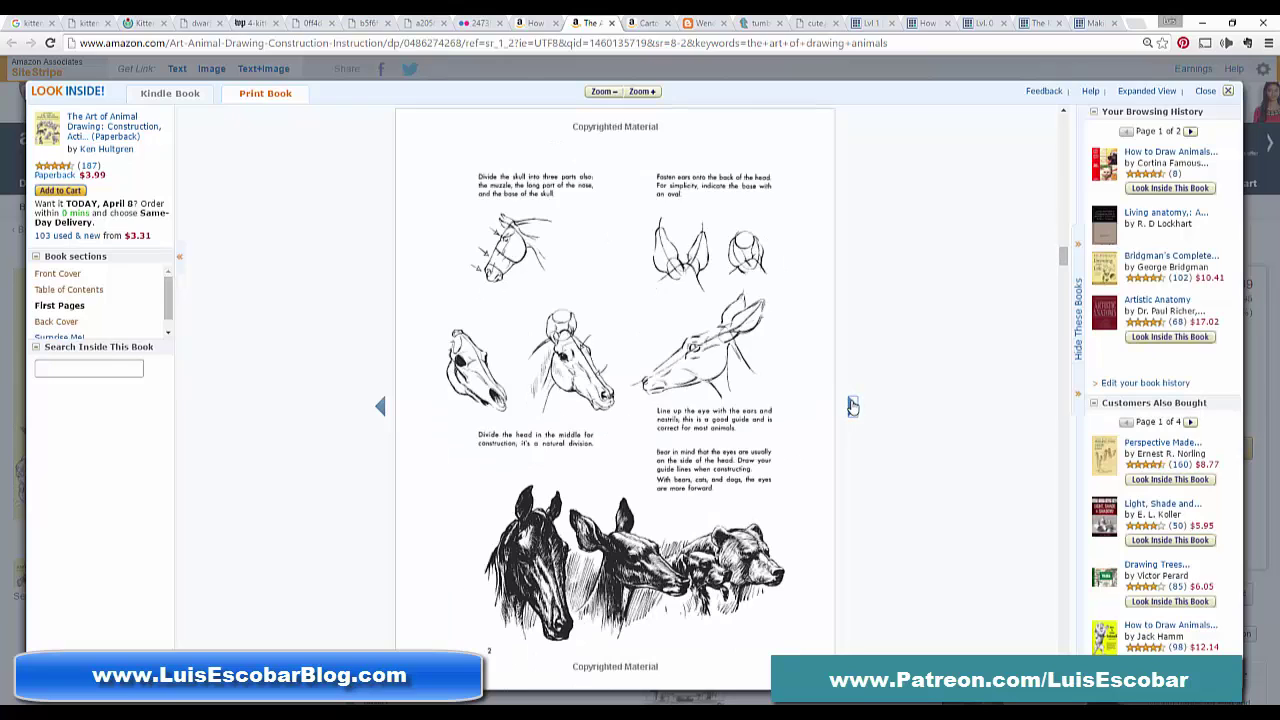
# Continue past Simplified Skeletons, Sketching in Forms and Manikin Frames to The Use of Line.
pyautogui.click(852, 406)
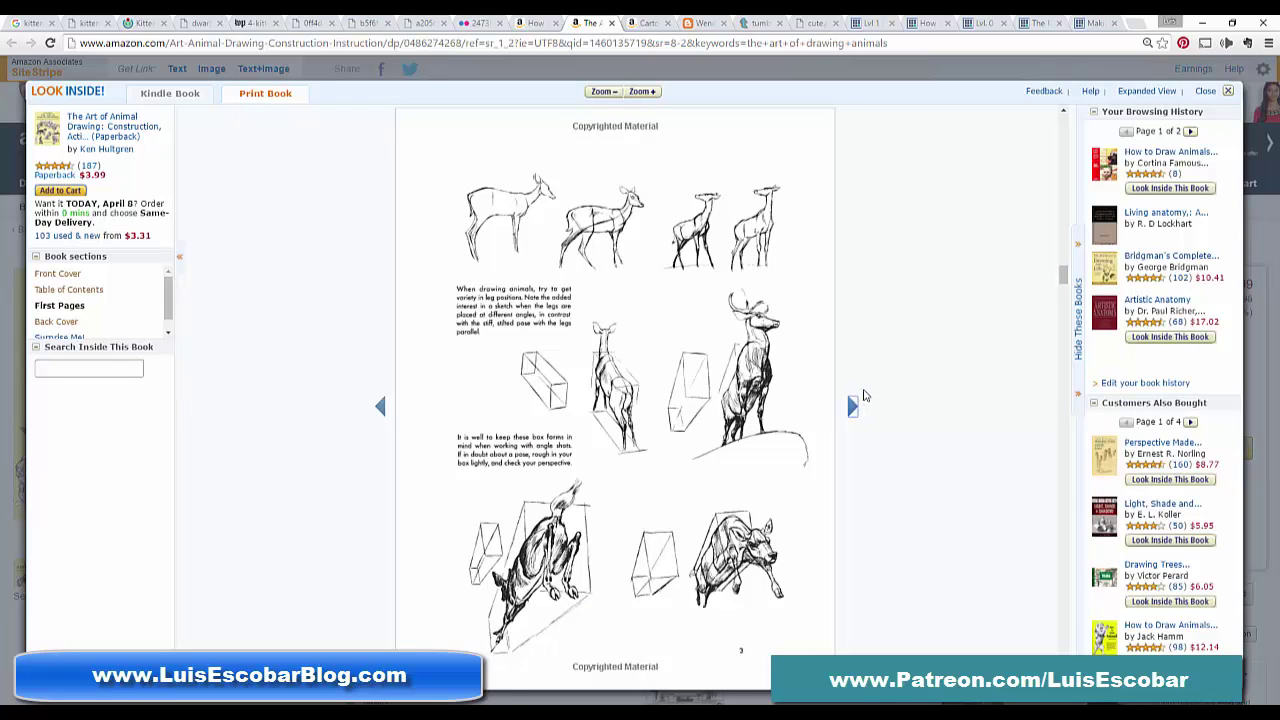
pyautogui.click(852, 406)
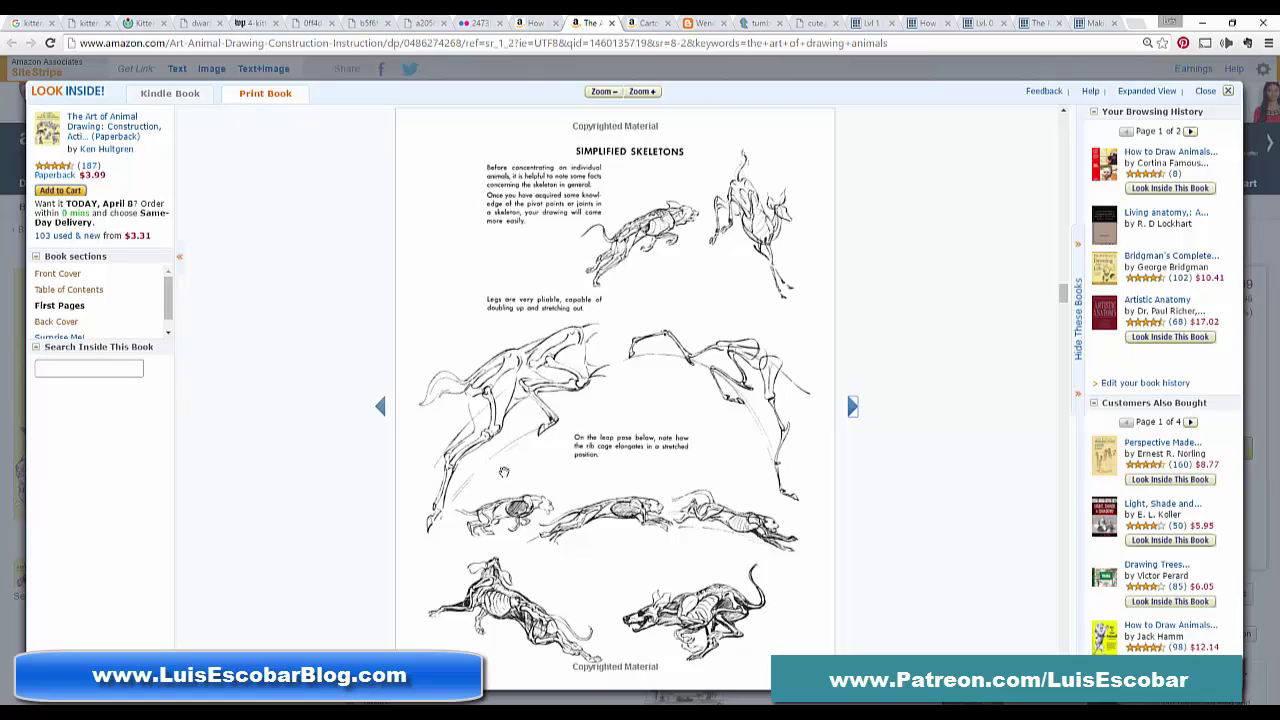
pyautogui.click(853, 406)
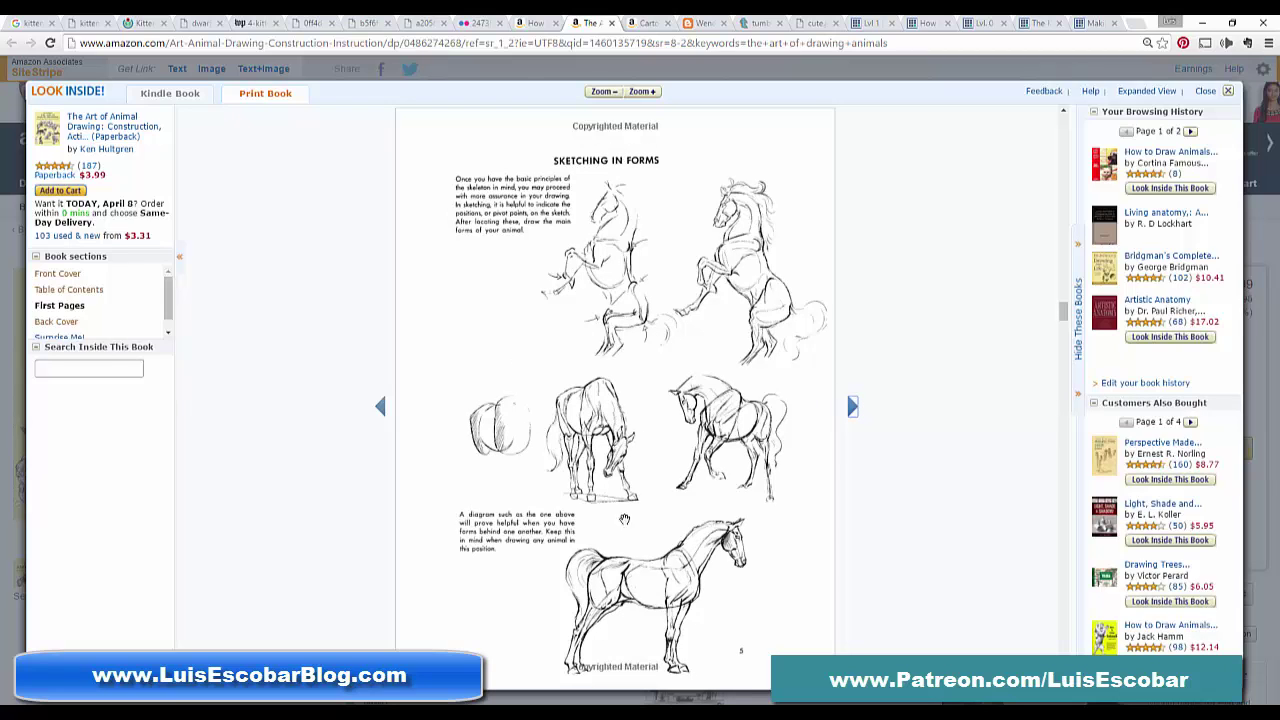
pyautogui.click(850, 407)
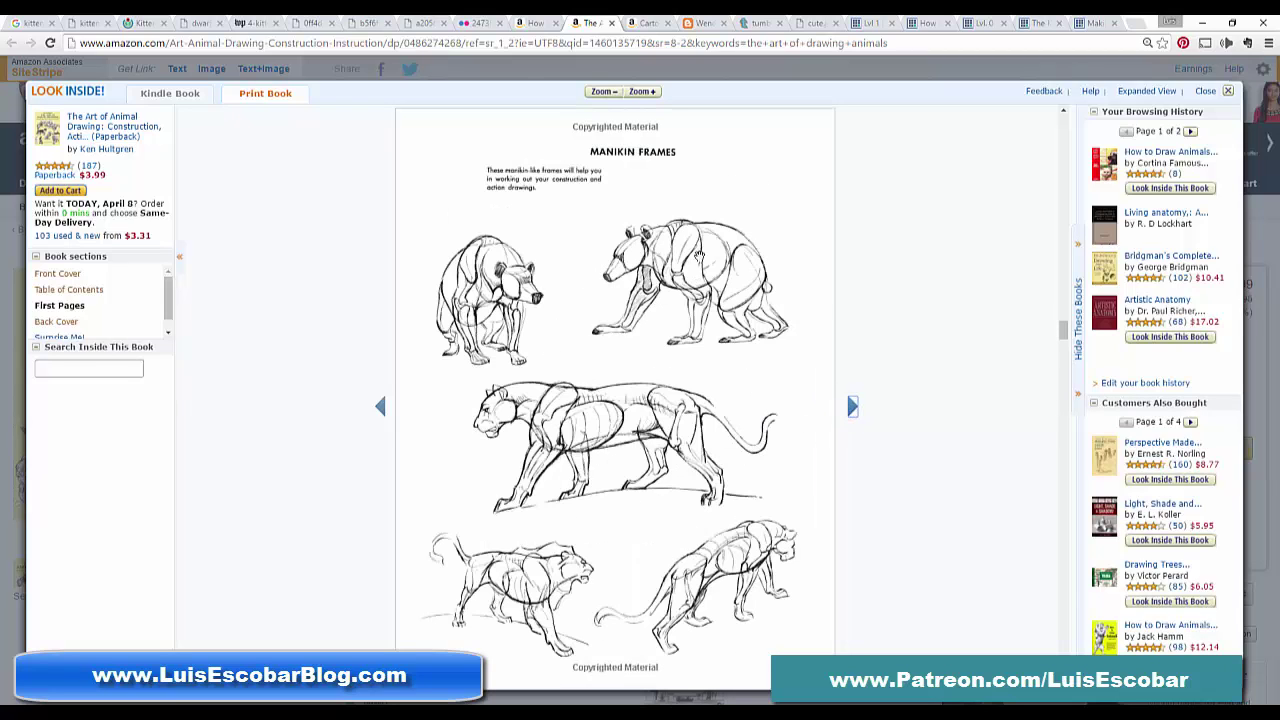
pyautogui.click(850, 407)
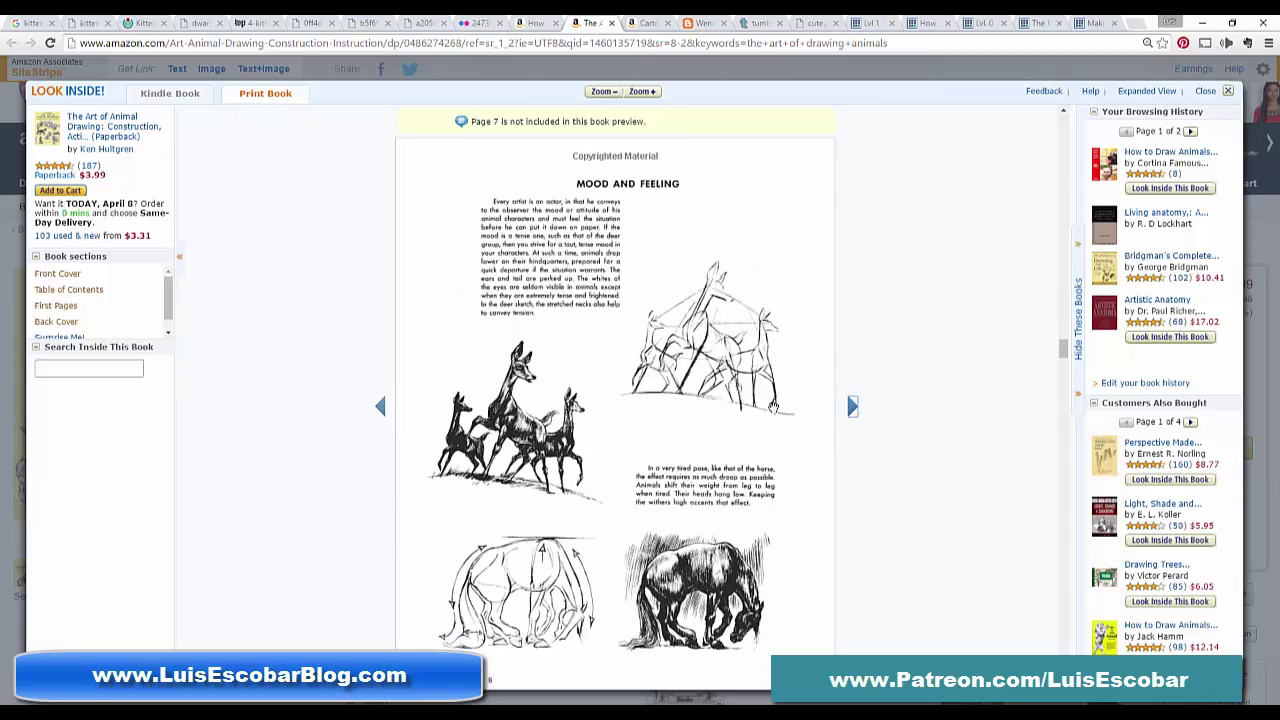
pyautogui.click(851, 407)
pyautogui.click(852, 407)
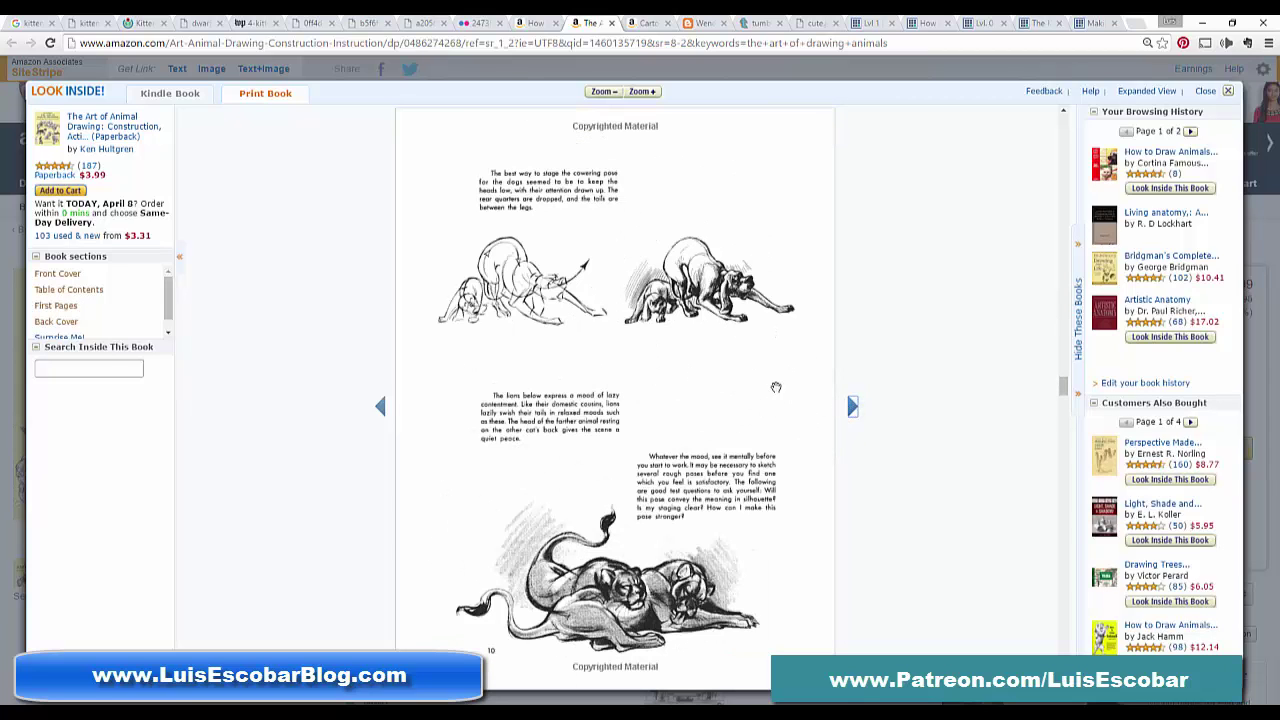
pyautogui.click(853, 408)
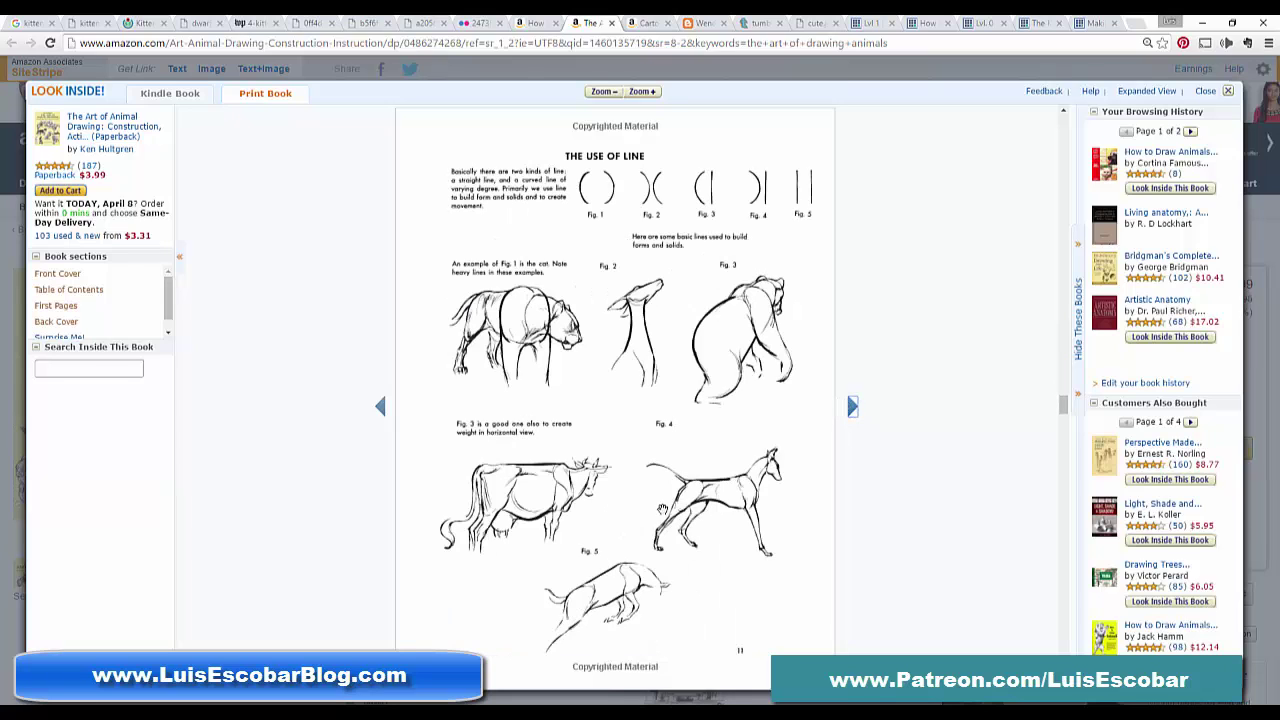